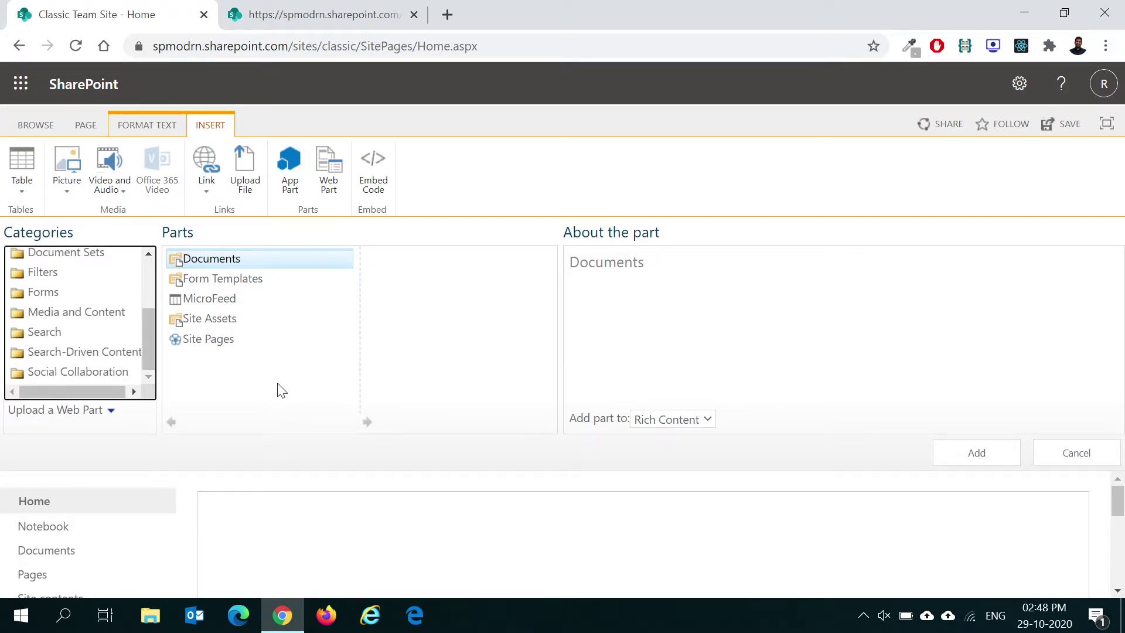
Switch to the SharePoint workbench page and add the Weather web part to its empty section.
mouse_move(145, 353)
left_mouse_down()
mouse_move(152, 272)
mouse_move(152, 349)
left_mouse_up()
left_click(327, 17)
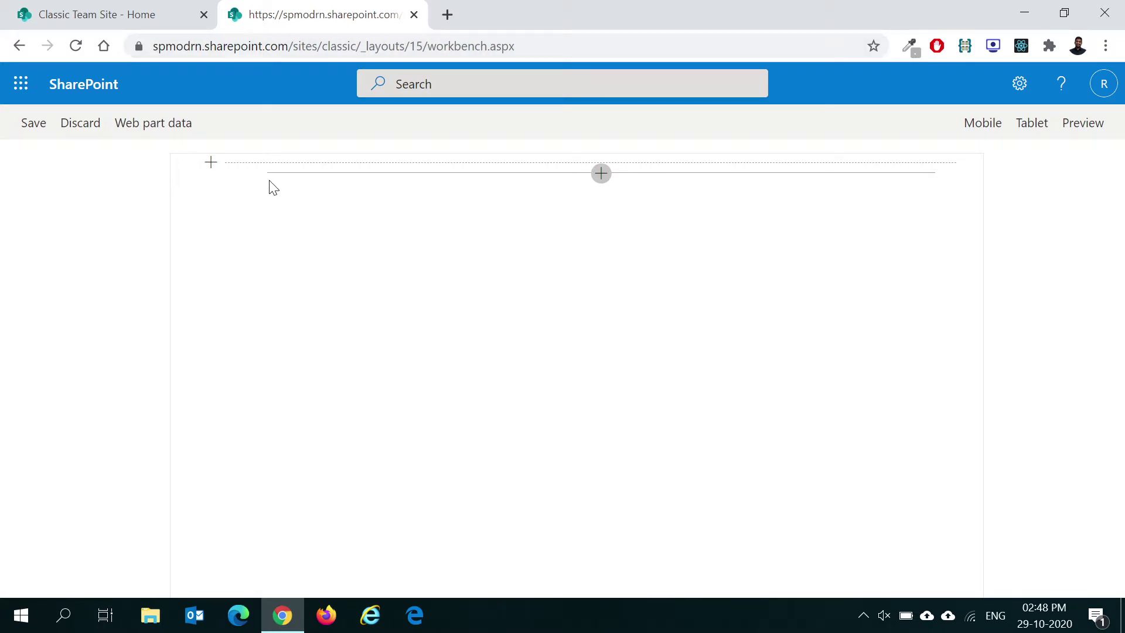
left_click(600, 175)
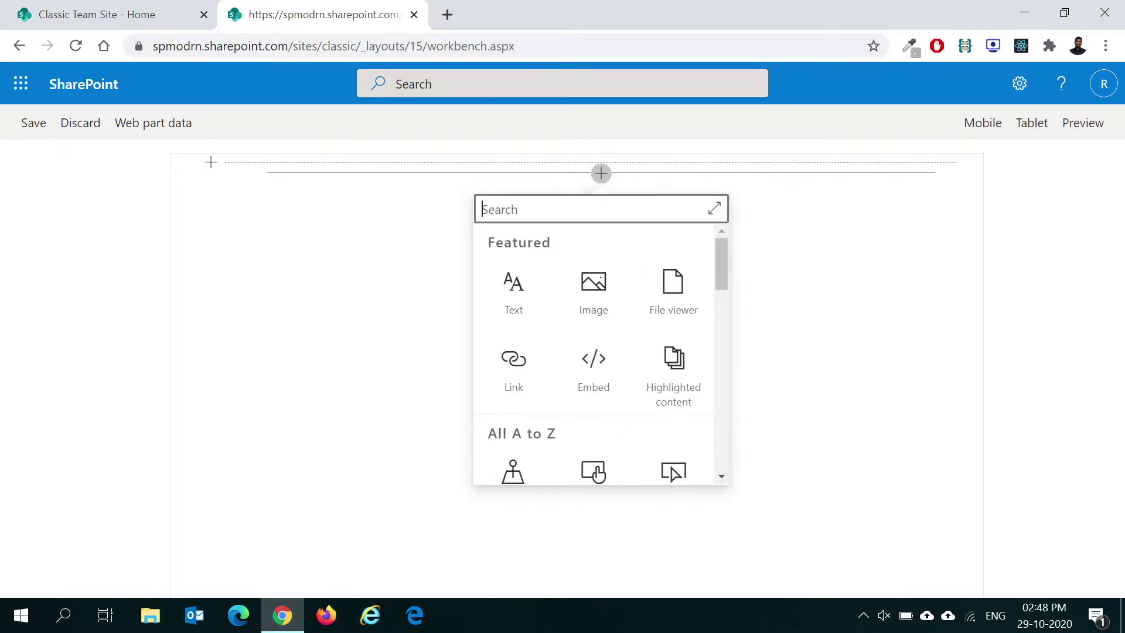
type("weather")
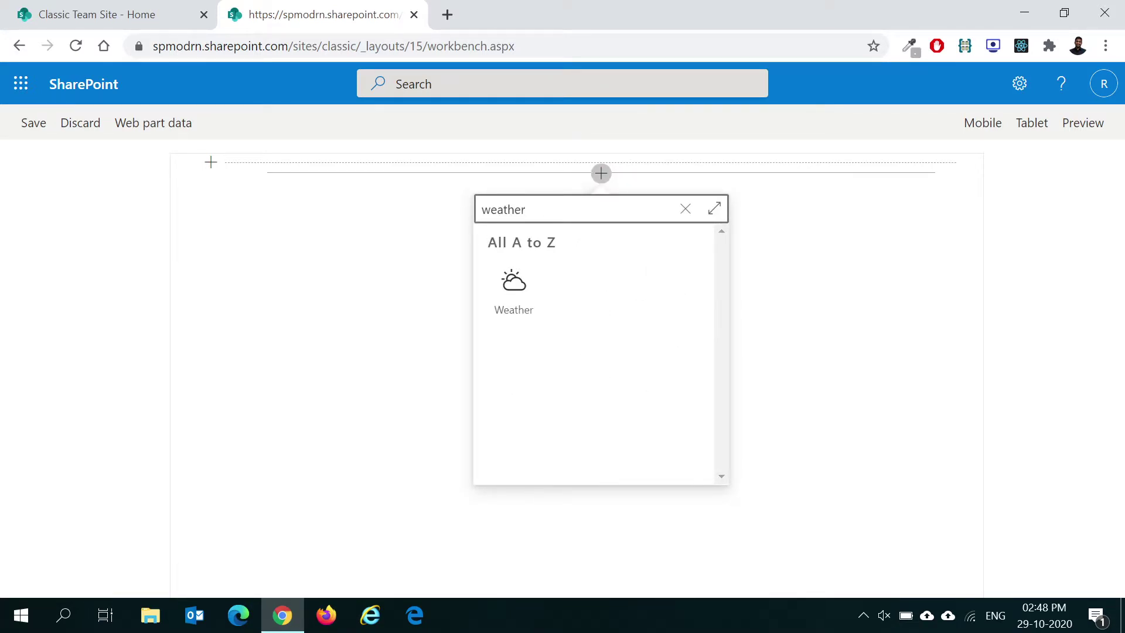
left_click(515, 291)
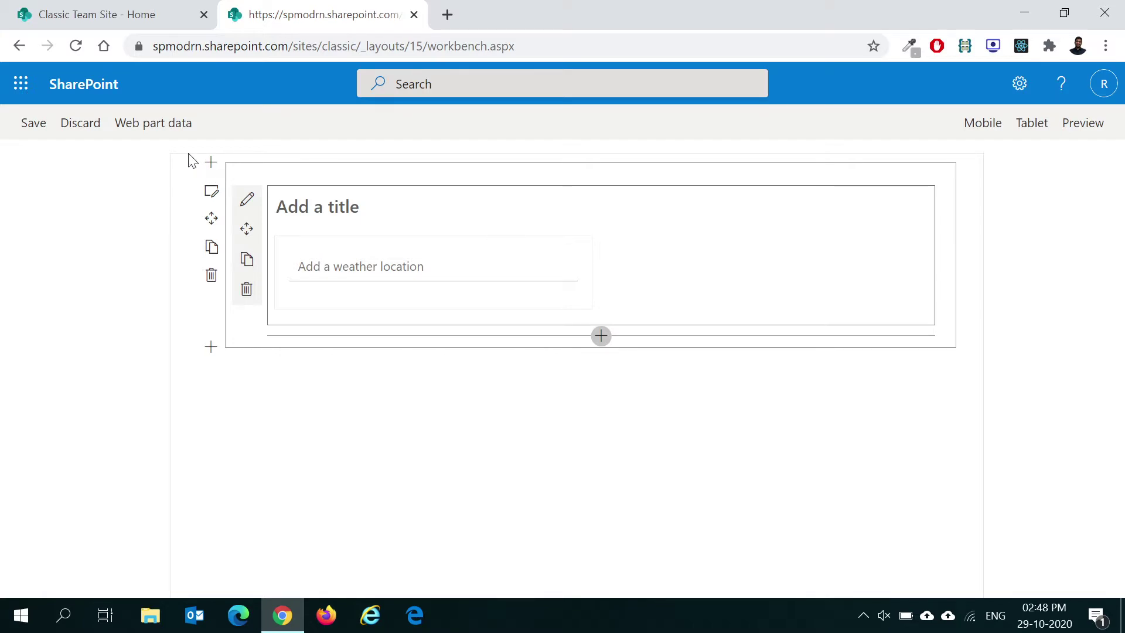
Copy the Weather web part's Classic Pages data and paste it into a new maximized Notepad document.
left_click(156, 124)
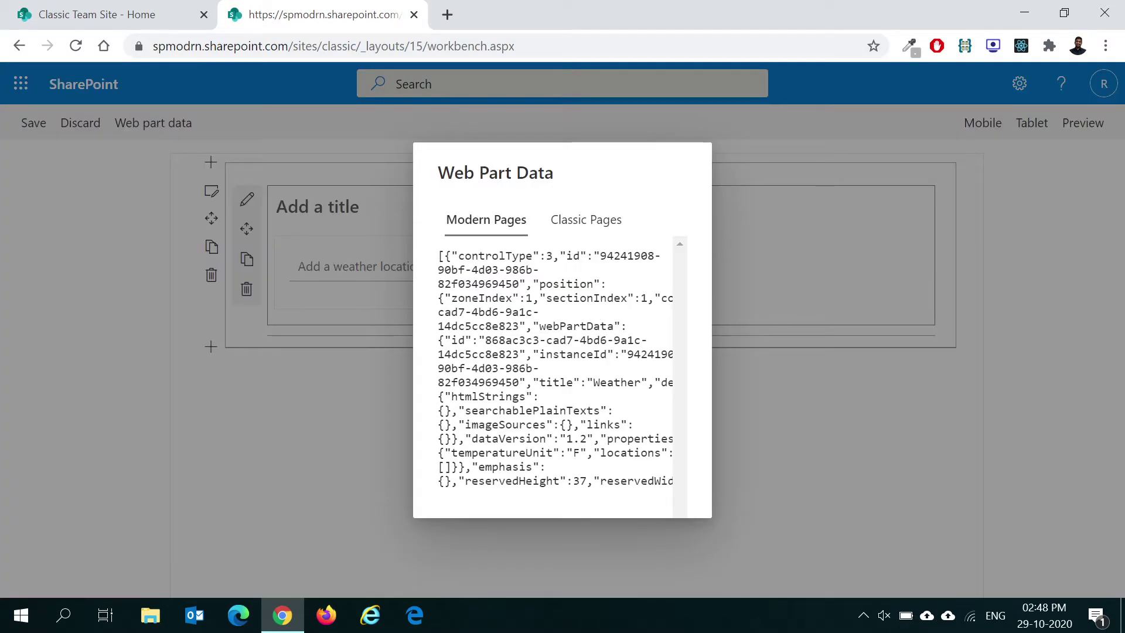
left_click(582, 228)
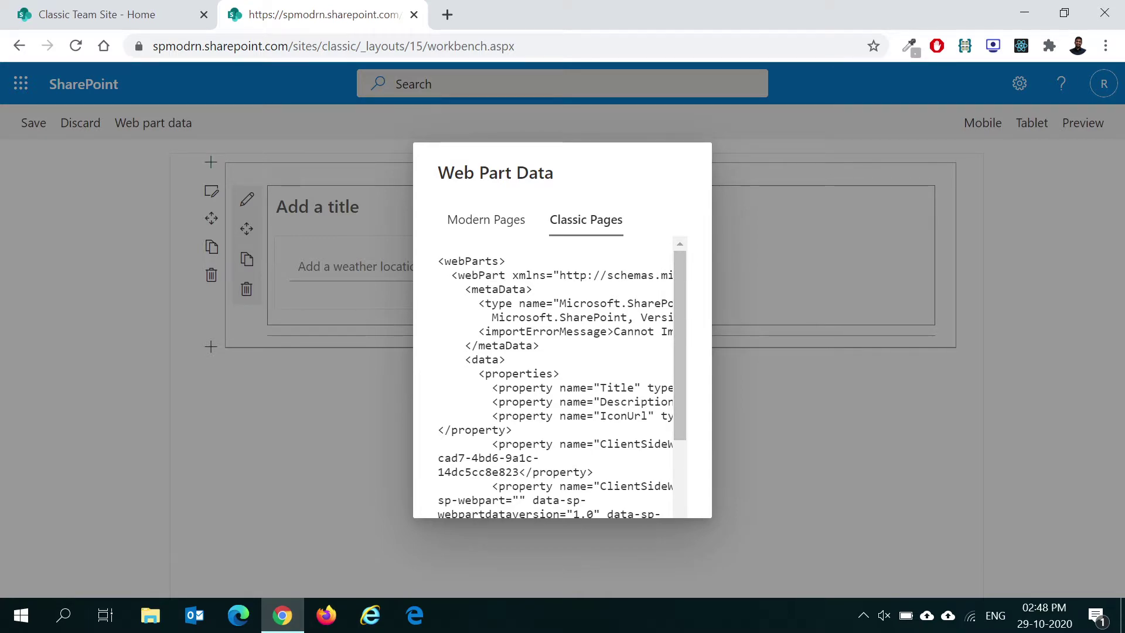
left_click_drag(439, 260, 550, 514)
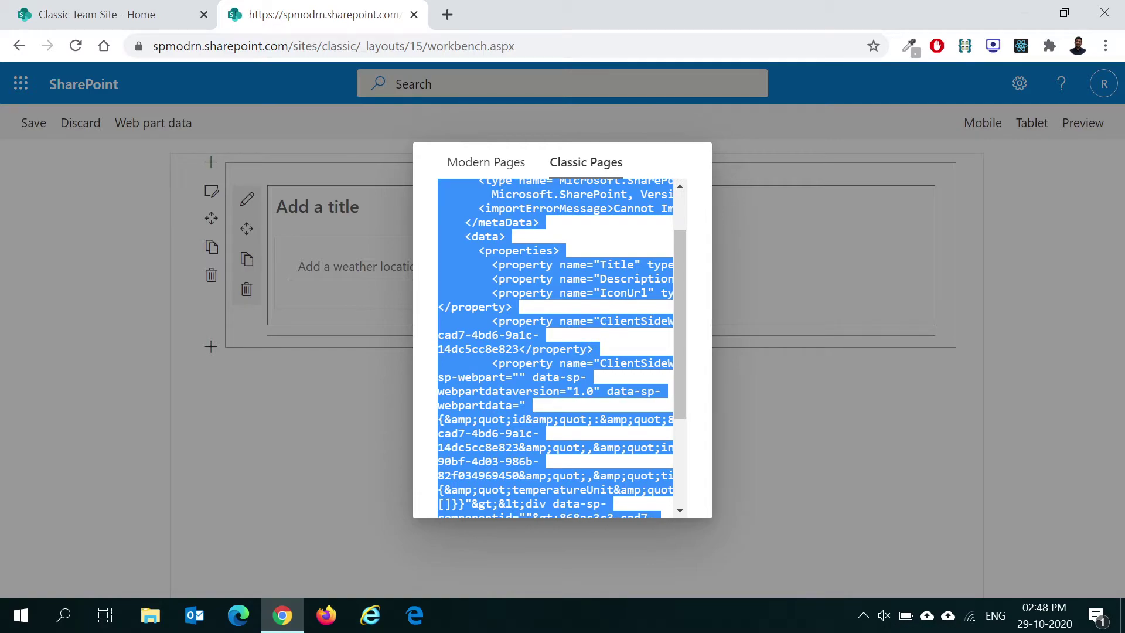
key("super+r")
type("notepad")
key("Return")
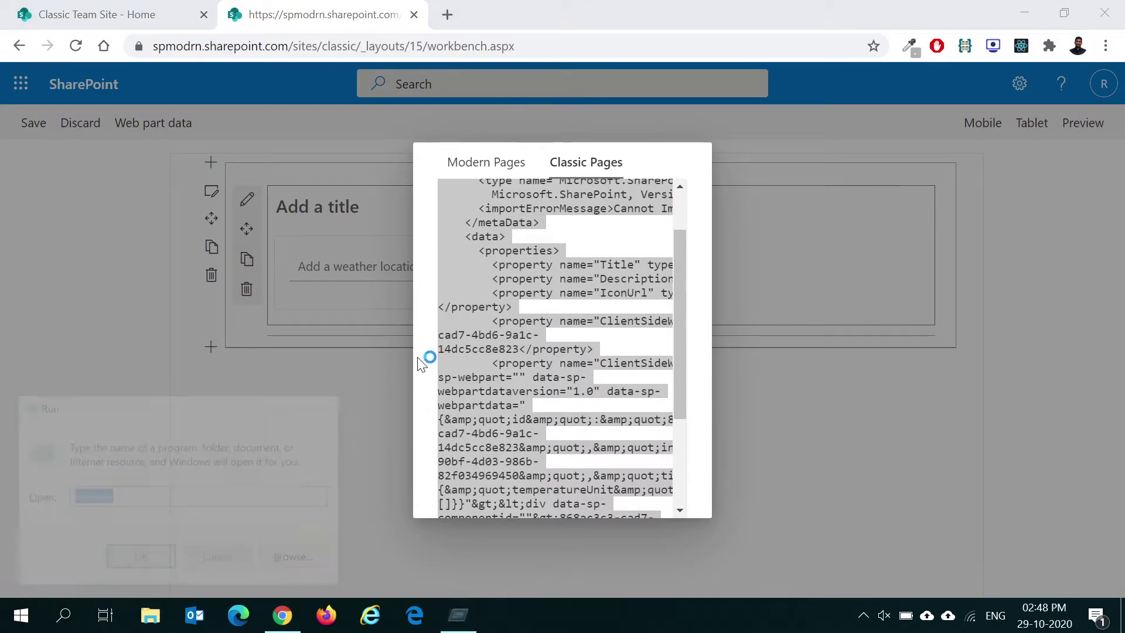
key("ctrl+v")
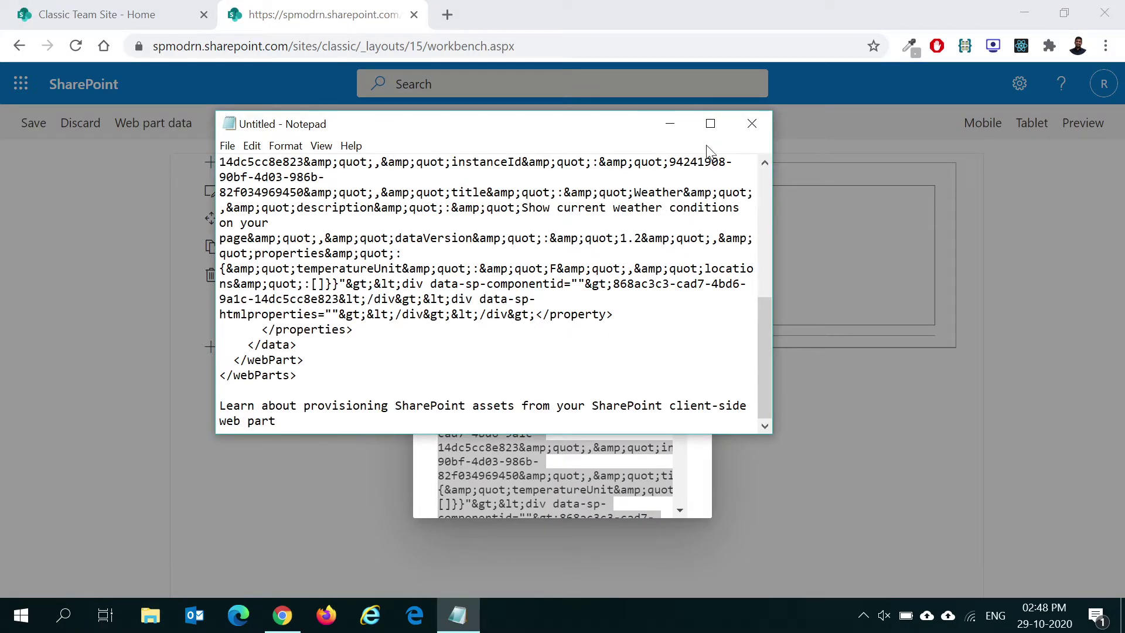
left_click(709, 124)
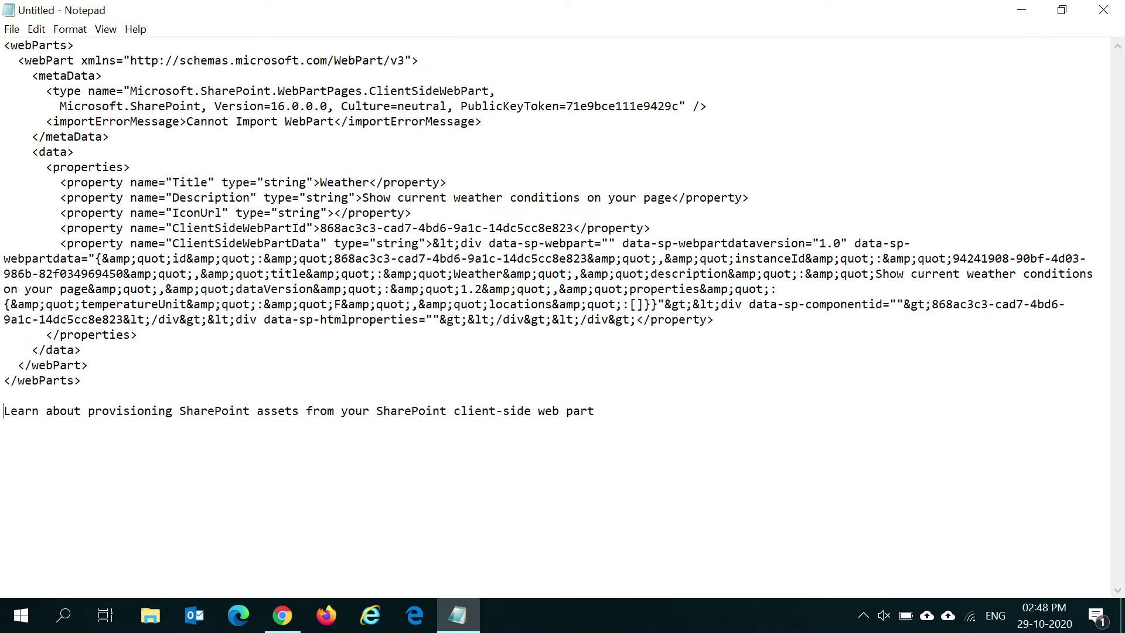
Delete the trailing "Learn about provisioning SharePoint assets" line and the blank lines after the closing webParts tag.
key("shift+End")
key("BackSpace")
key("BackSpace")
key("BackSpace")
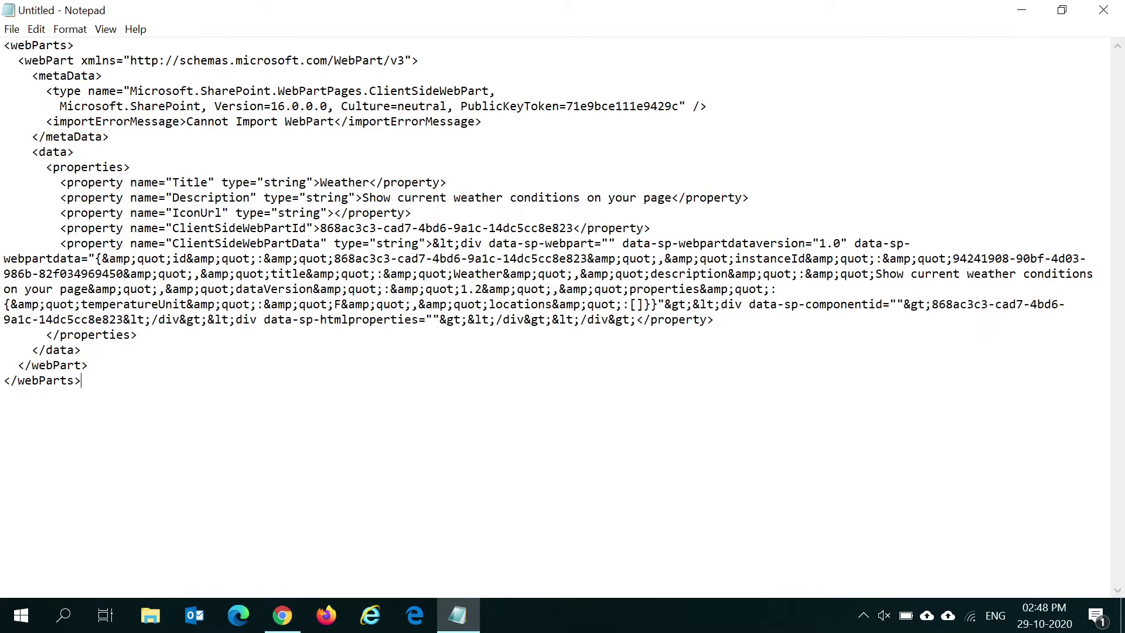
Save the text in the Downloads folder as "SPFx-Weather.webpart", with quotation marks around the file name.
left_click(11, 29)
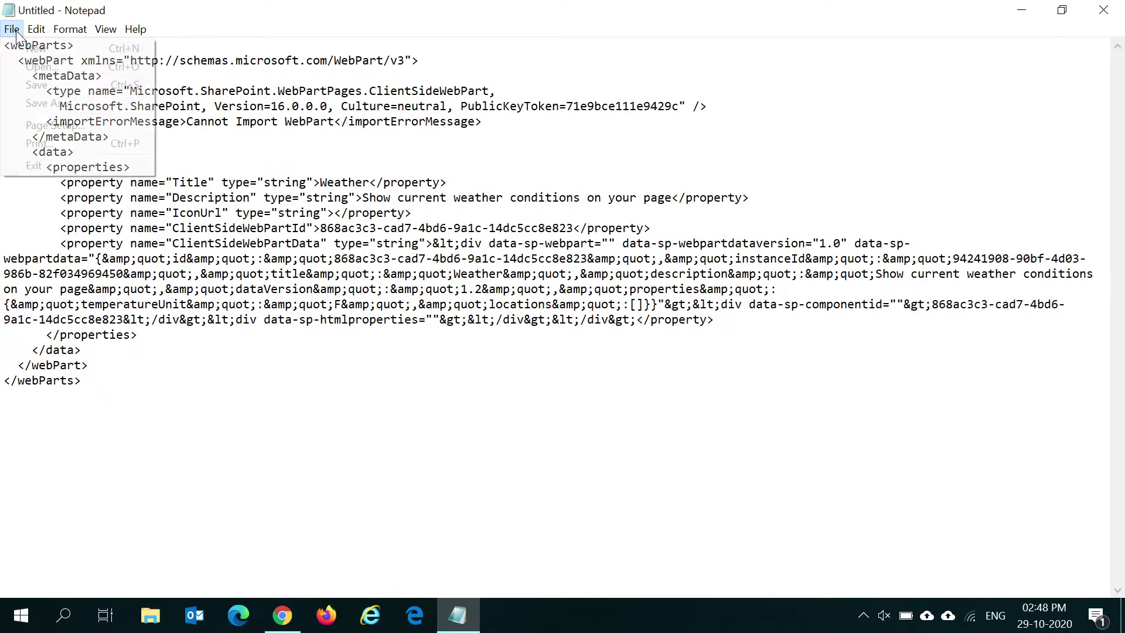
left_click(35, 104)
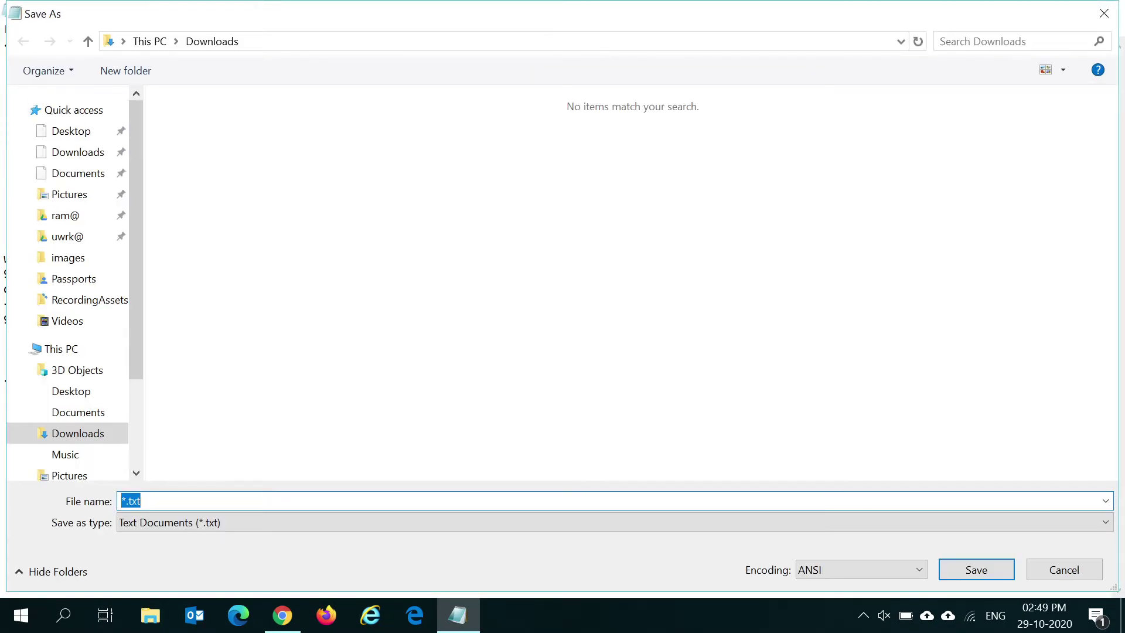
type("\"\"")
type("SPF")
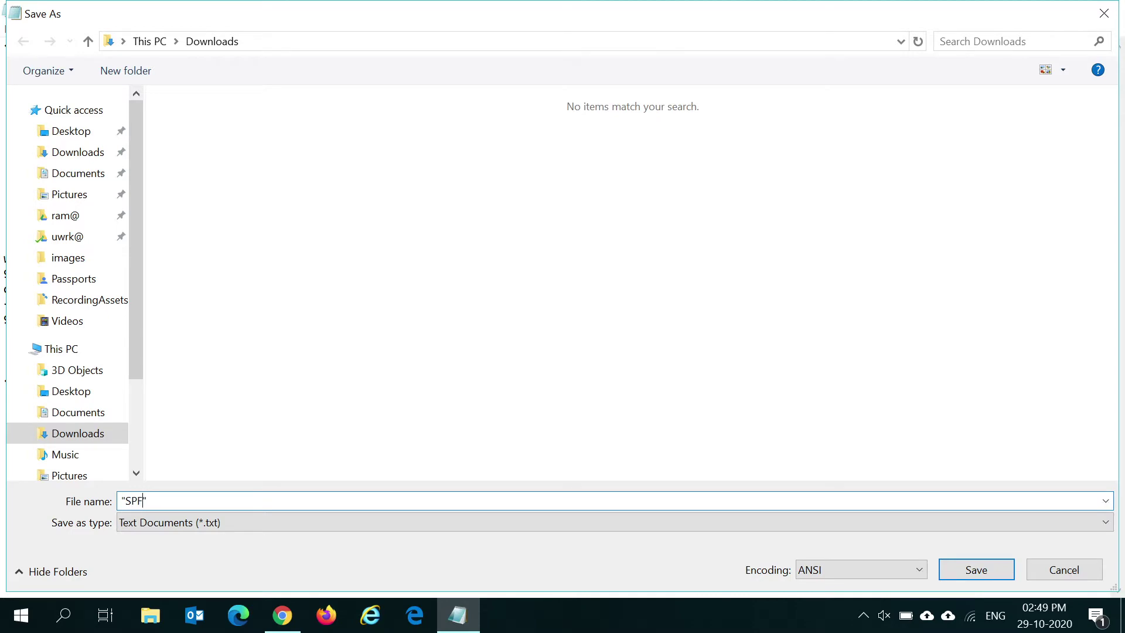
type("x-Weather.webpart")
left_click(972, 569)
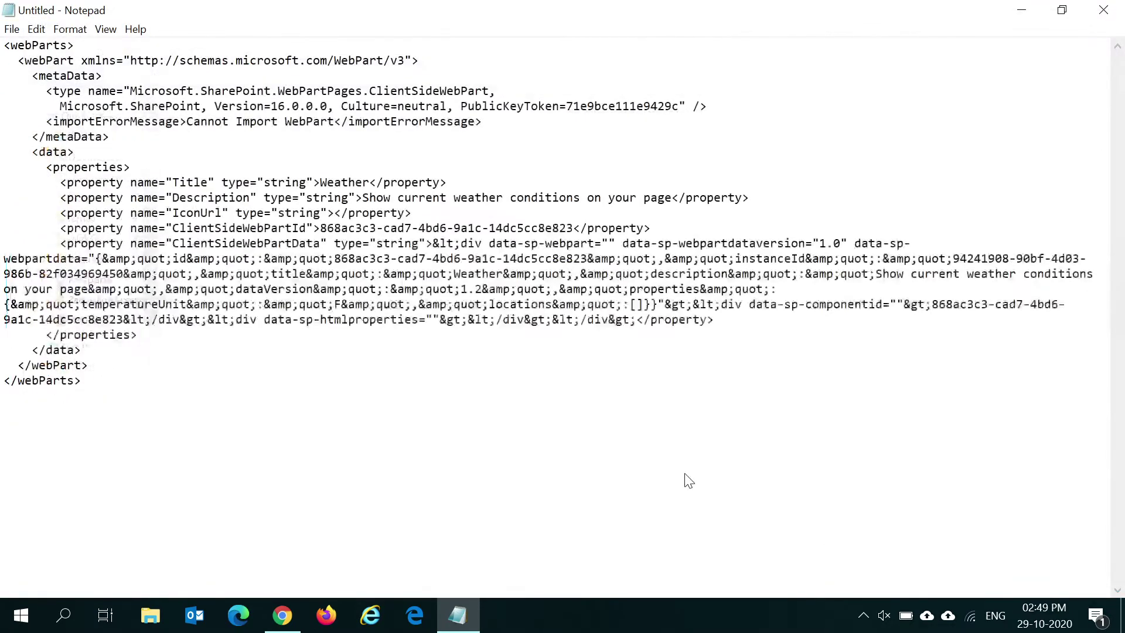
Switch back to Chrome and open the classic site's Web Part Gallery at /sites/classic/_catalogs/wp.
left_click(282, 615)
key("ctrl+a")
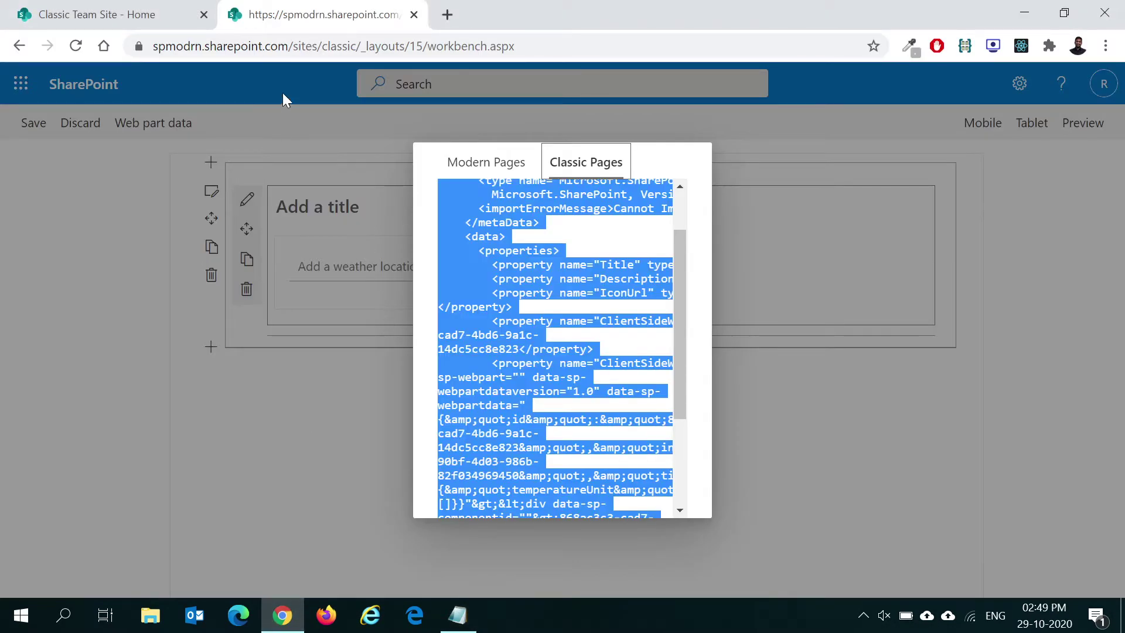
left_click(358, 45)
left_click(445, 45)
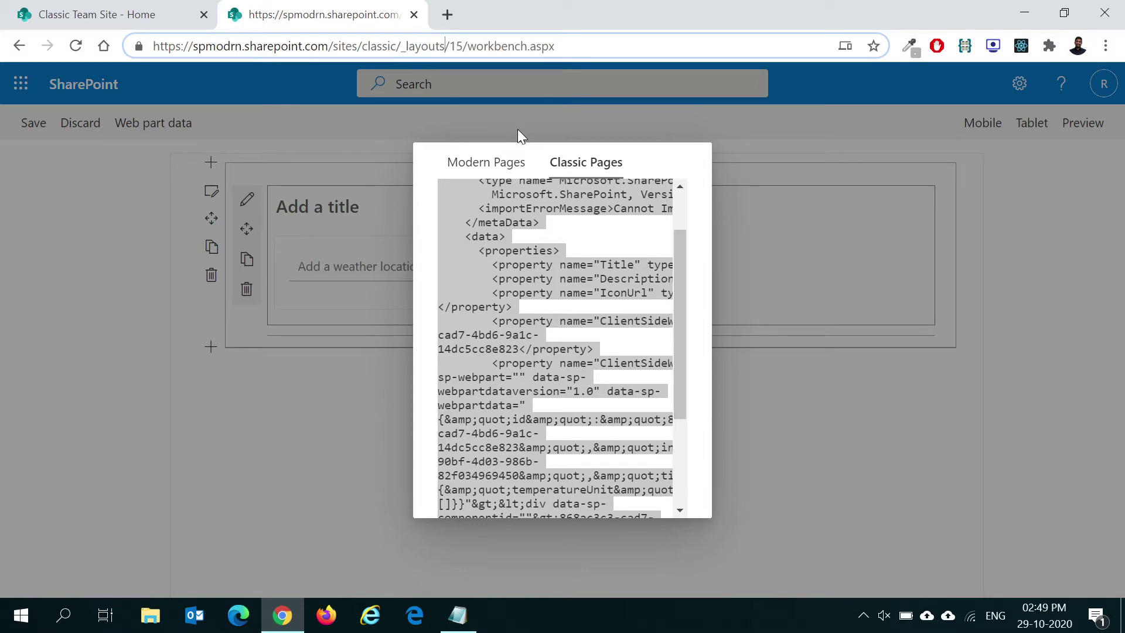
key("shift+End")
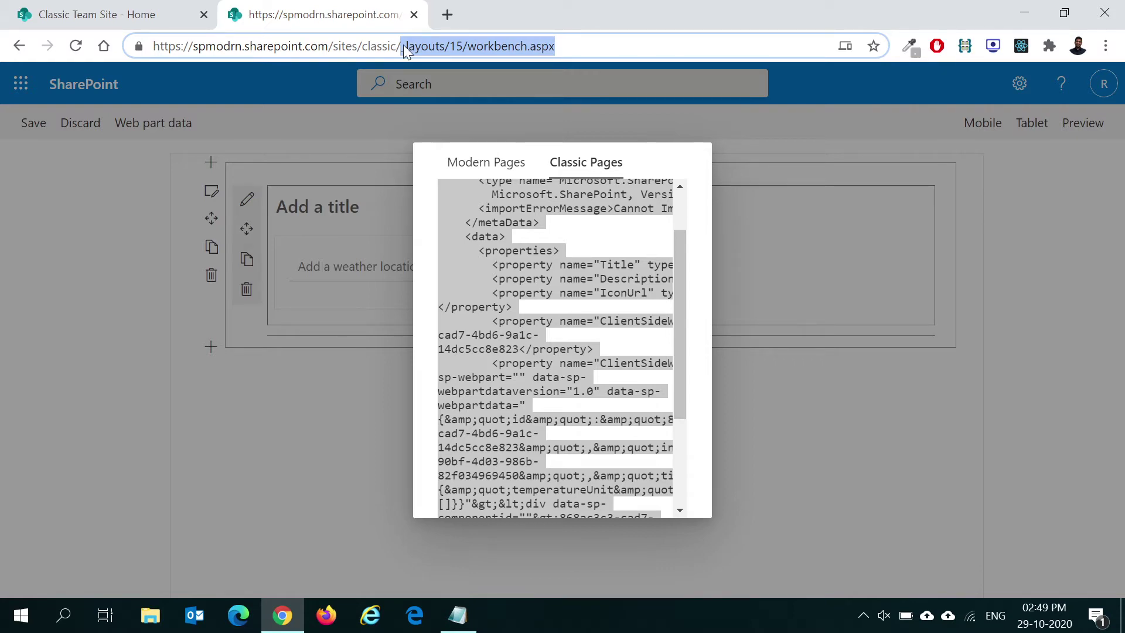
type("_")
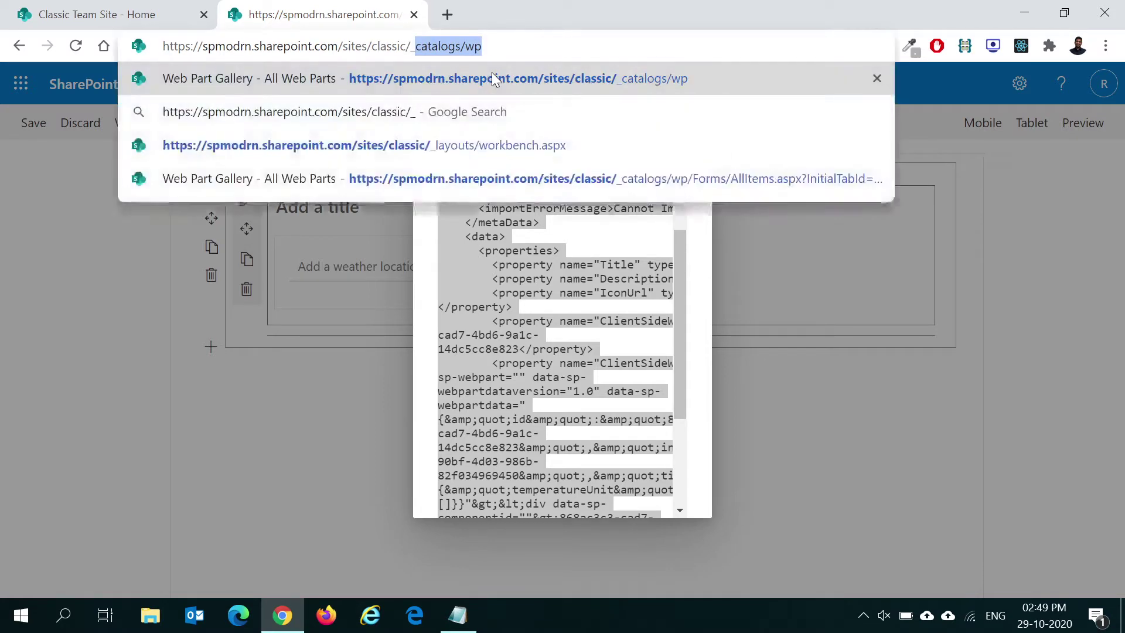
type("c")
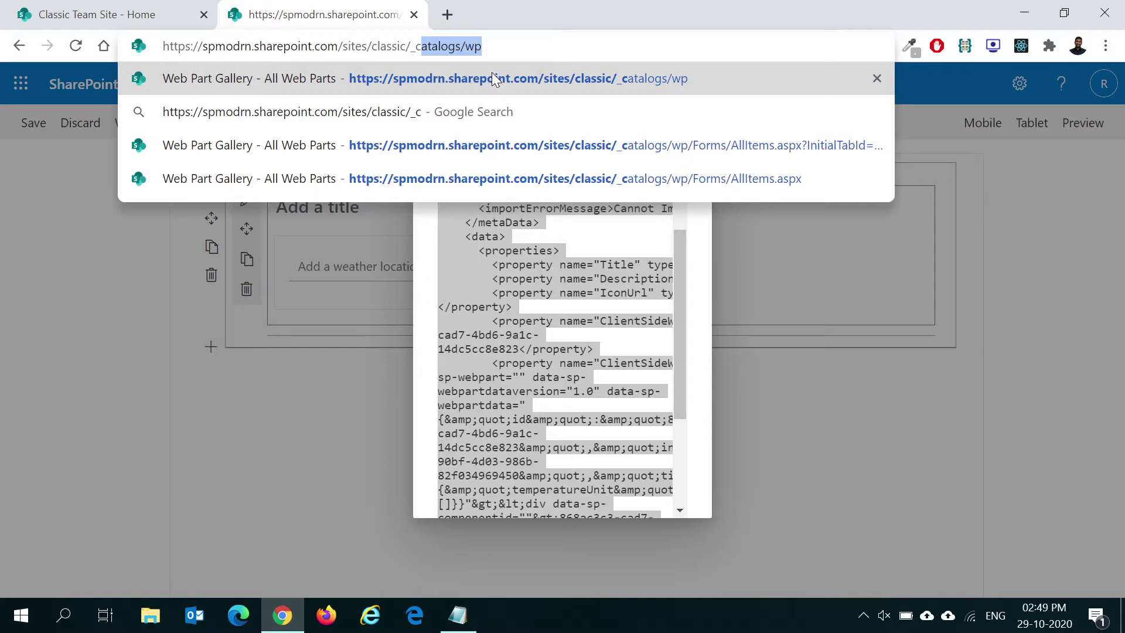
key("End")
left_click(492, 78)
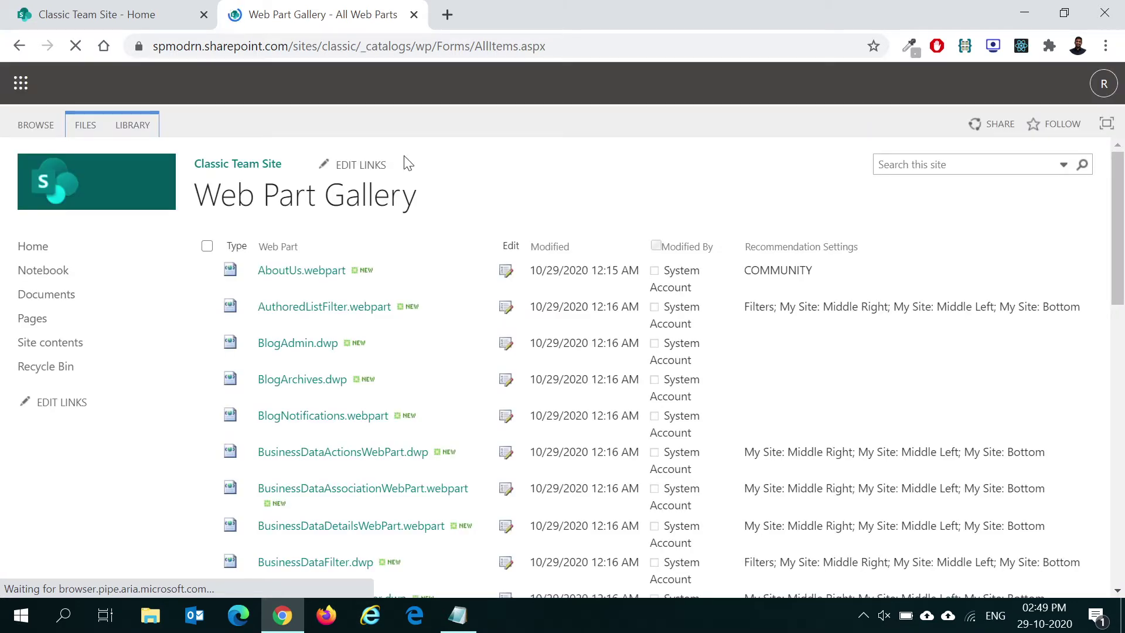
Upload SPFx-Weather.webpart from the Downloads folder to the Web Part Gallery.
left_click(92, 132)
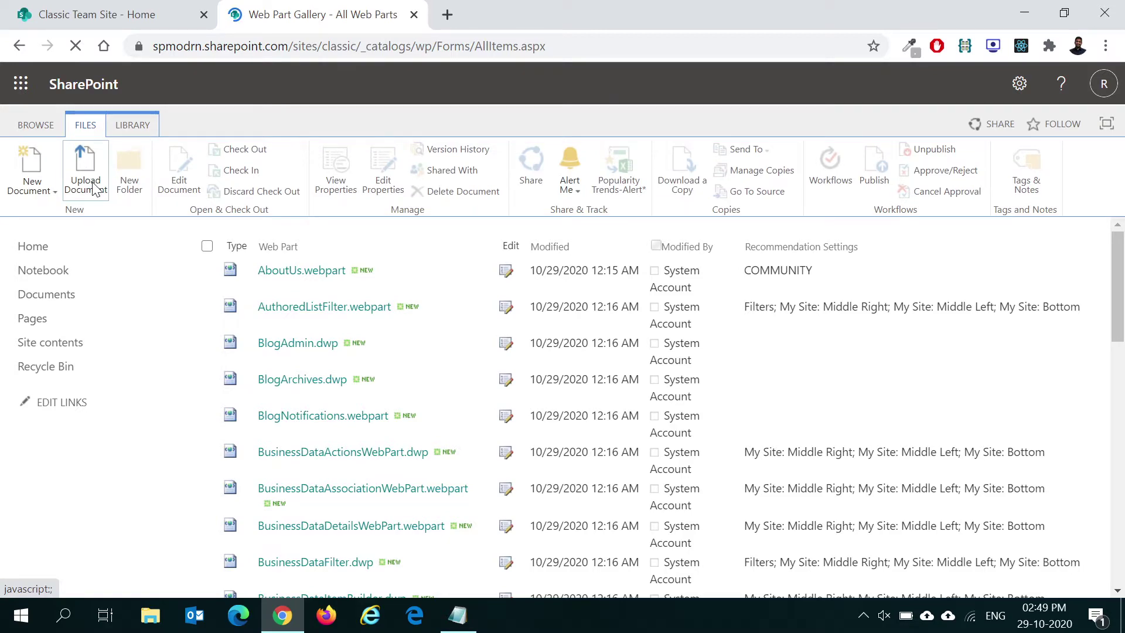
left_click(93, 183)
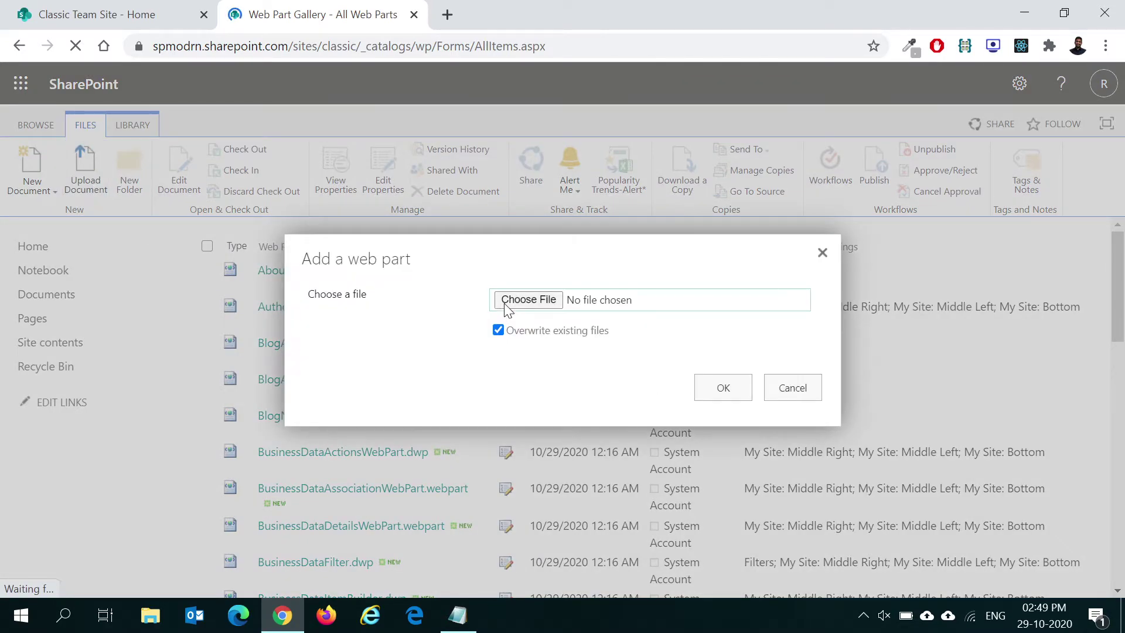
left_click(507, 308)
left_click(506, 308)
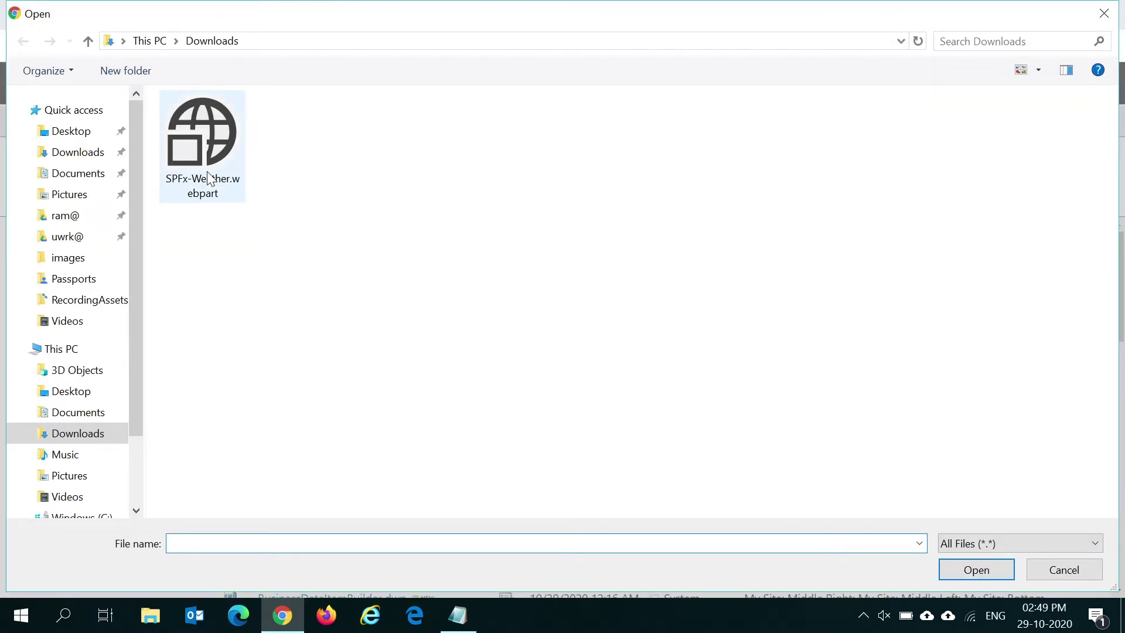
double_click(210, 178)
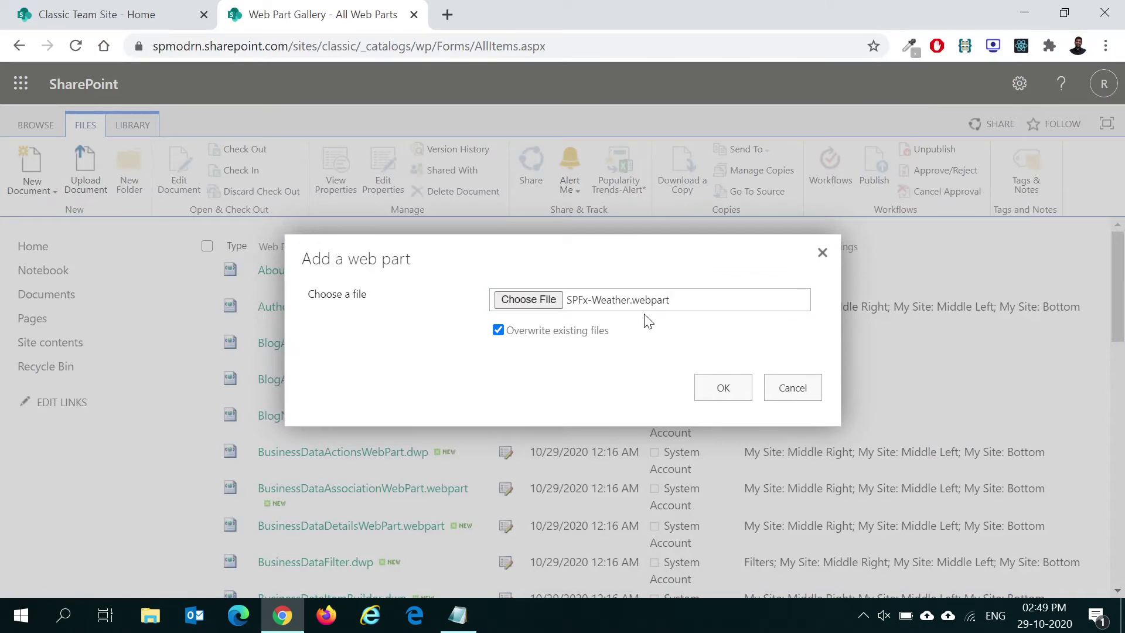
left_click(723, 389)
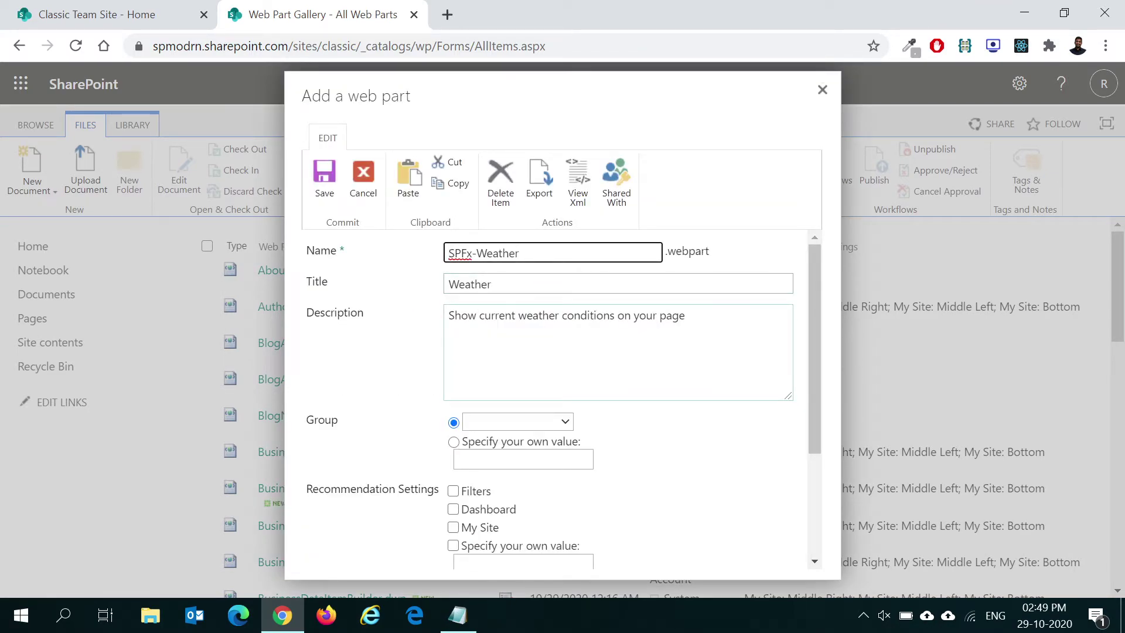
Assign the uploaded web part to the custom group "Modern Webparts" and save its properties.
scroll(377, 410, "down", 1)
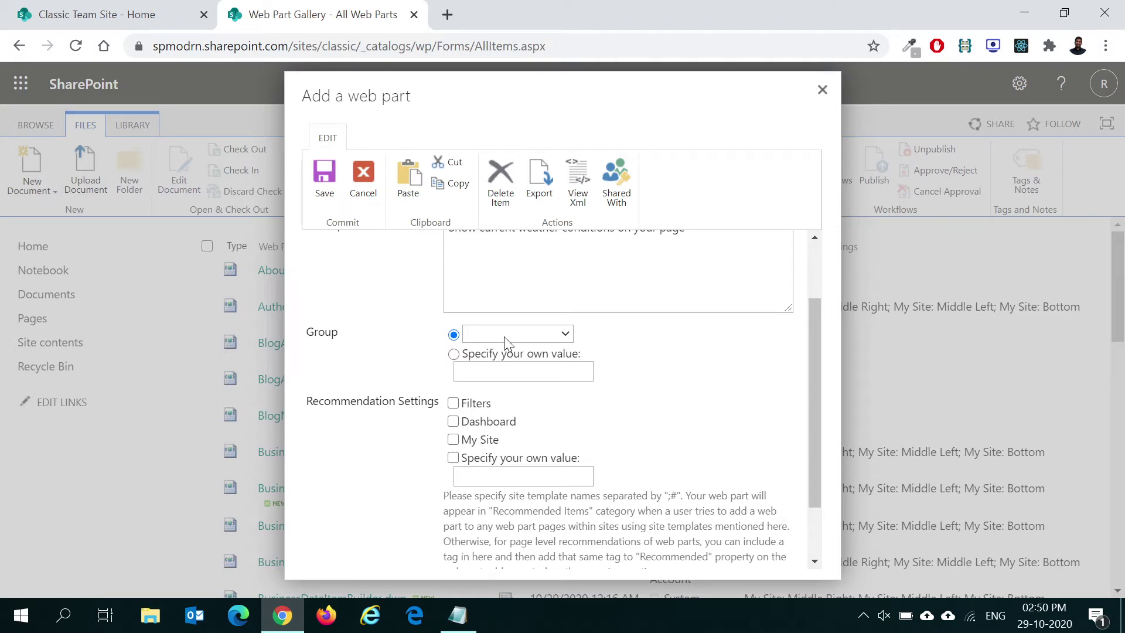
left_click(454, 354)
left_click(480, 370)
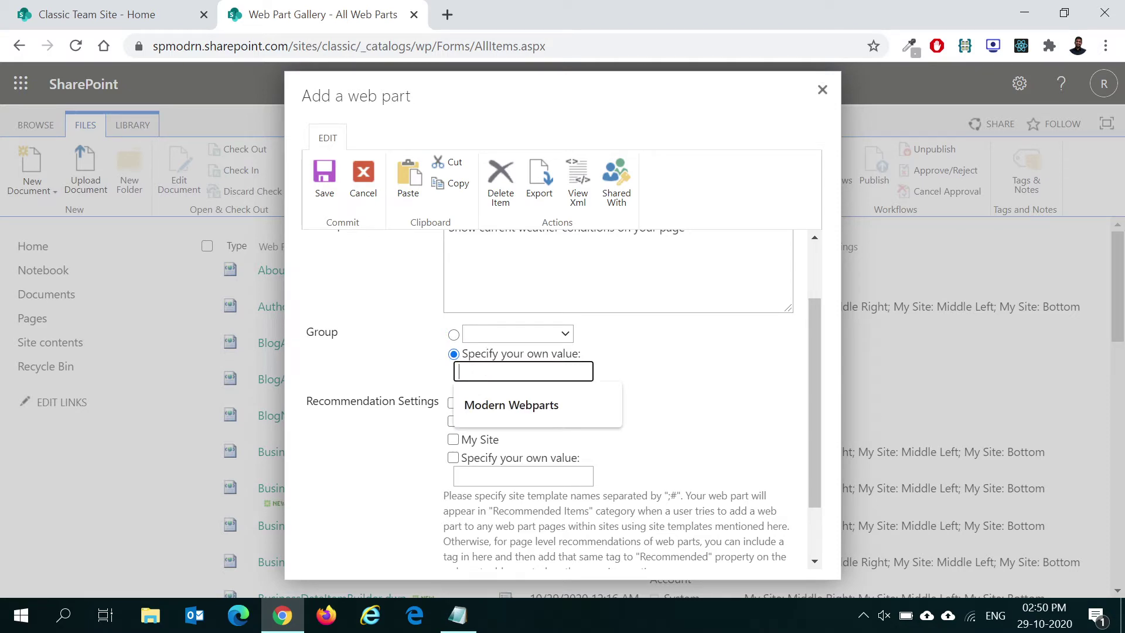
left_click(512, 405)
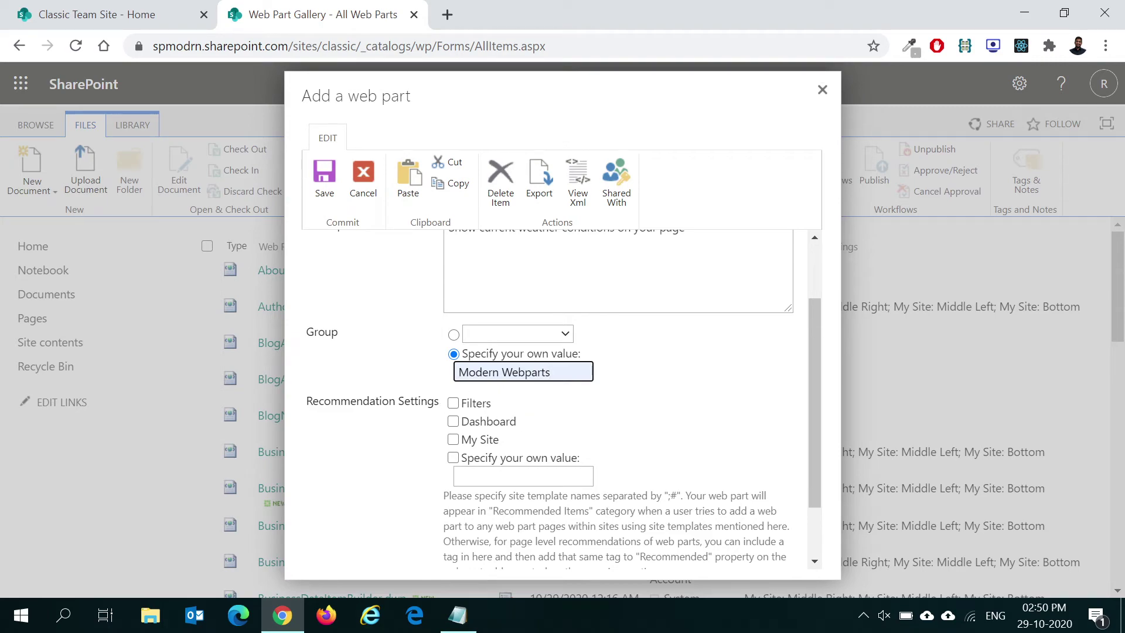
left_click(673, 404)
scroll(675, 415, "down", 2)
left_click(692, 529)
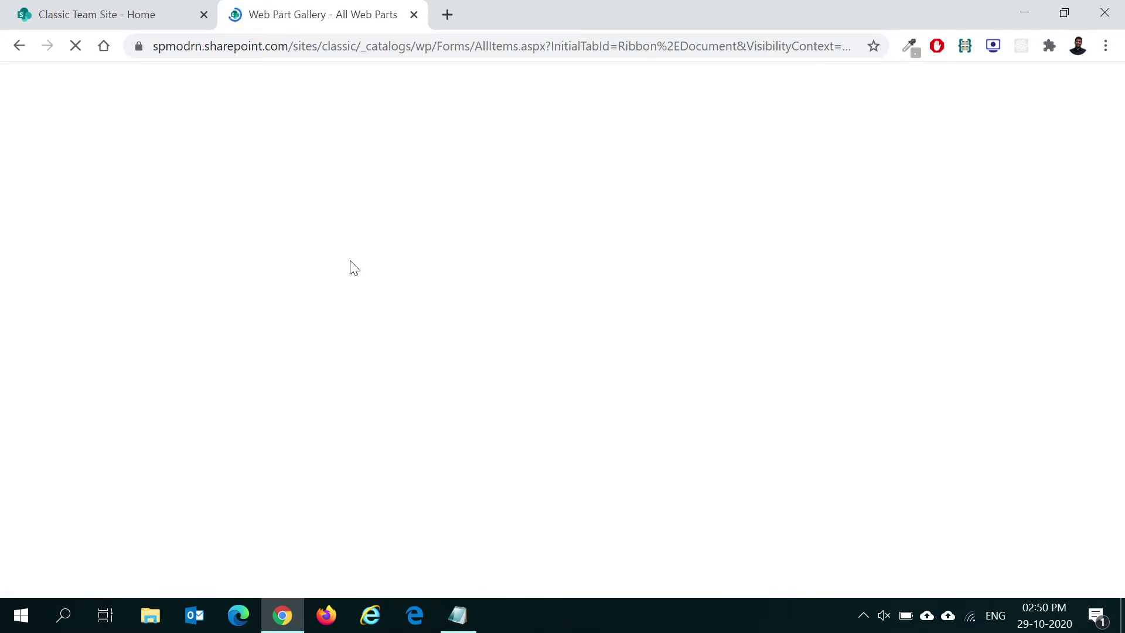
Reload the classic site's Home page and insert the Weather web part from the Modern Webparts category.
left_click(118, 16)
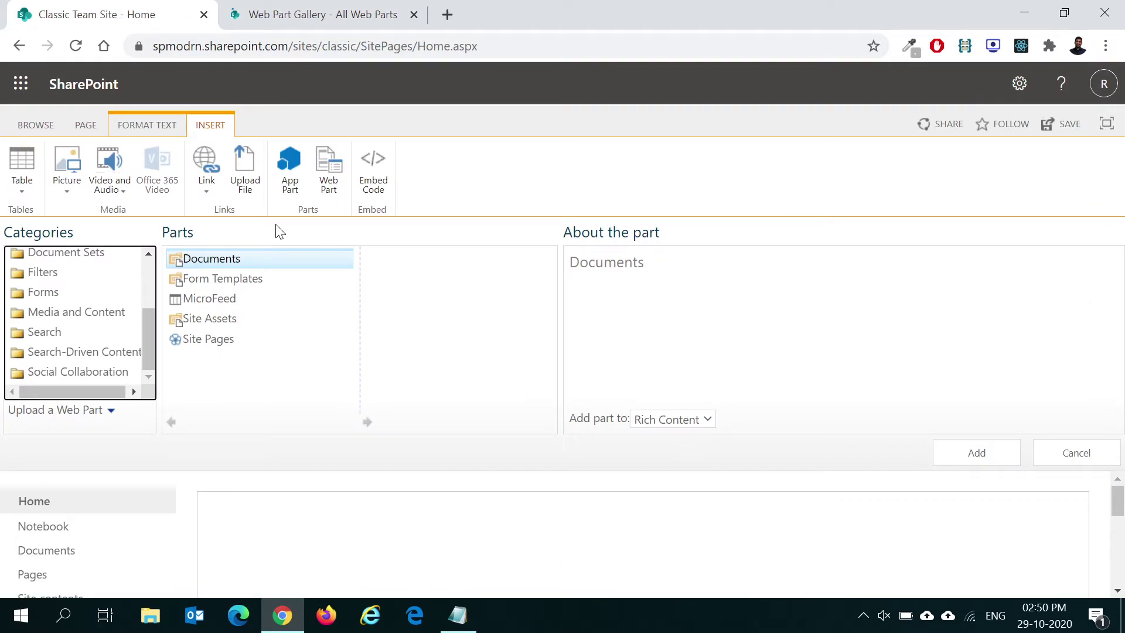
left_click(74, 45)
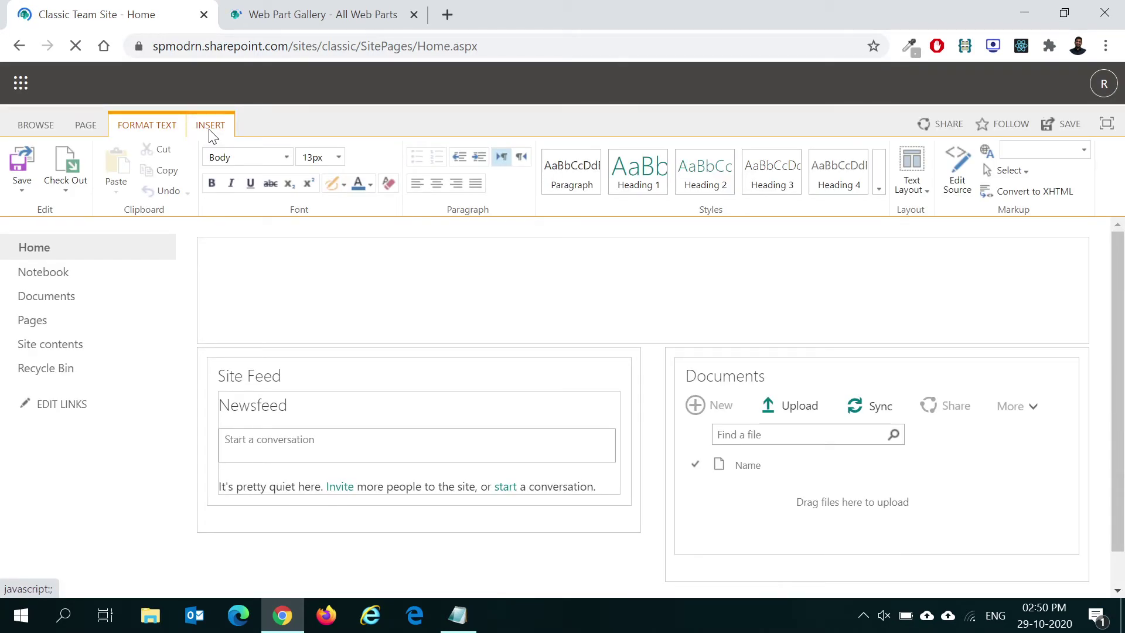
left_click(212, 135)
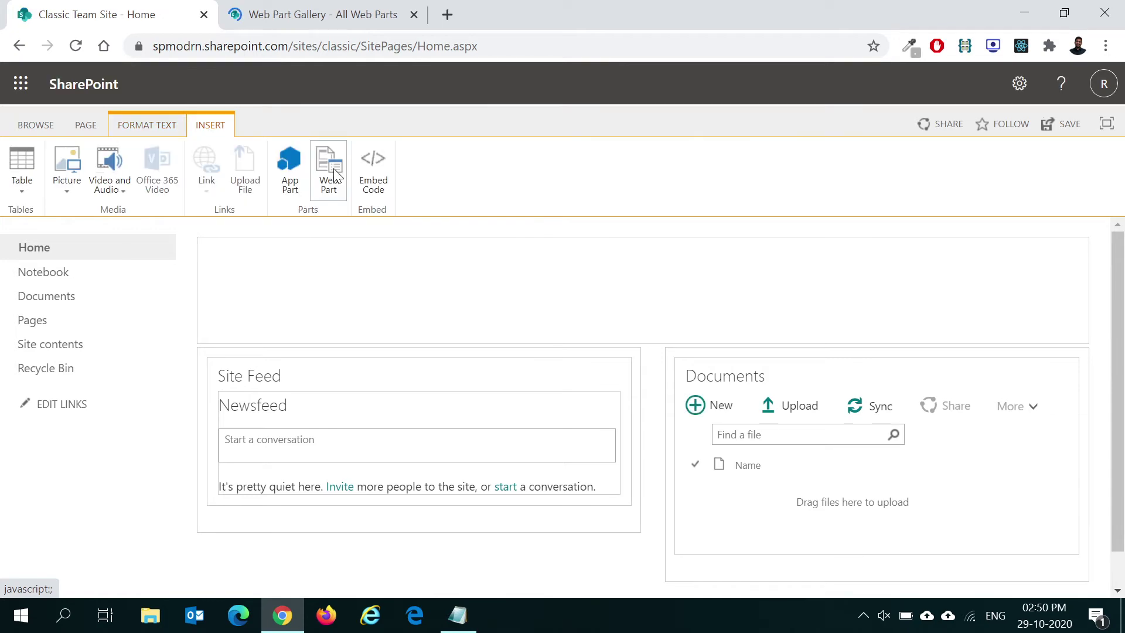
left_click(331, 170)
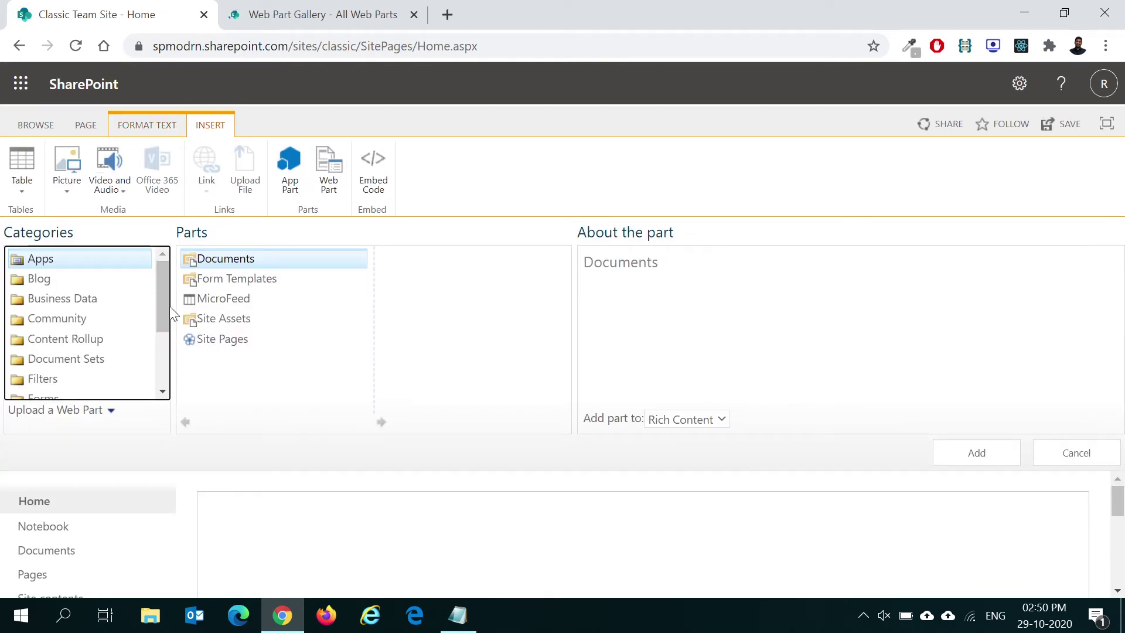
scroll(163, 340, "down", 2)
left_click(73, 340)
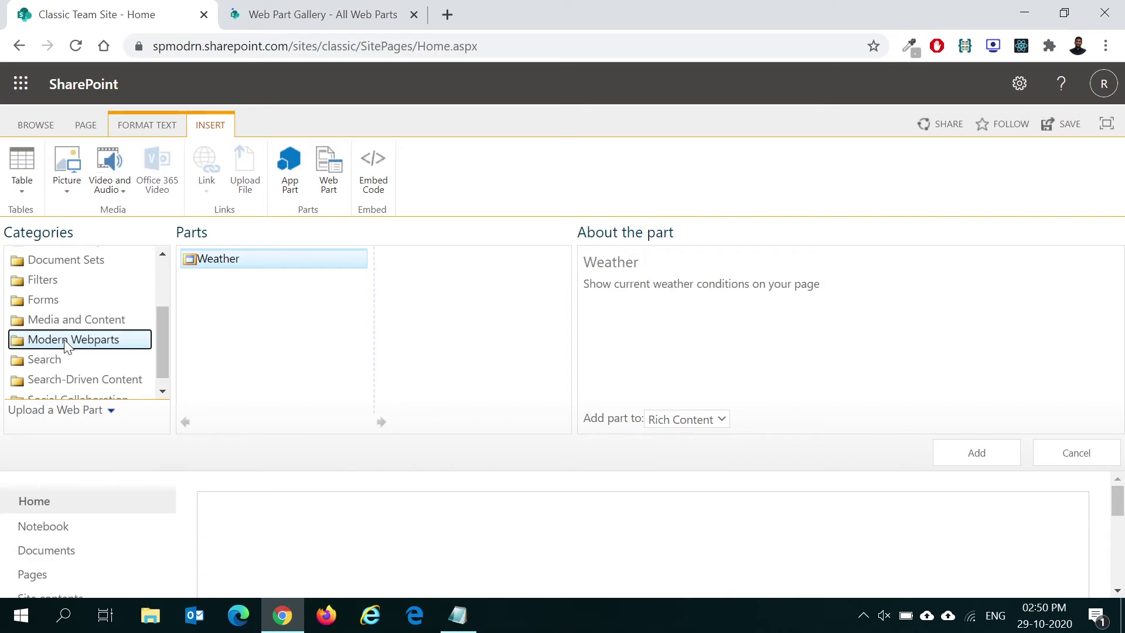
left_click(237, 264)
left_click(974, 453)
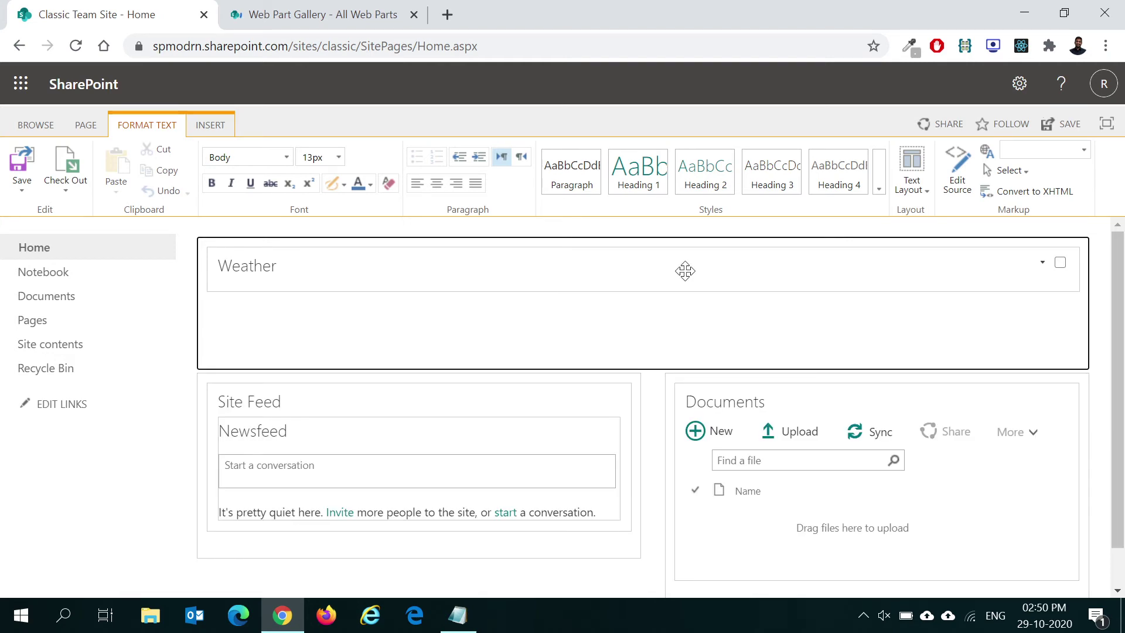
Open the Weather web part's configuration and add Bengaluru, Karnataka as a location by searching for "Bangalore".
left_click(1042, 262)
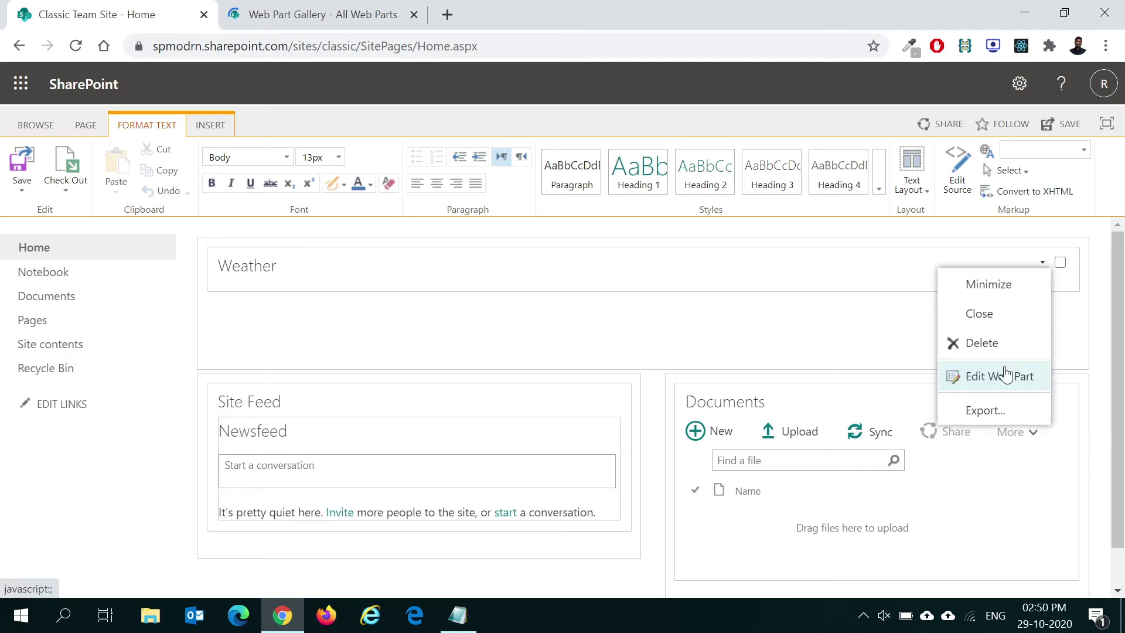
left_click(1002, 377)
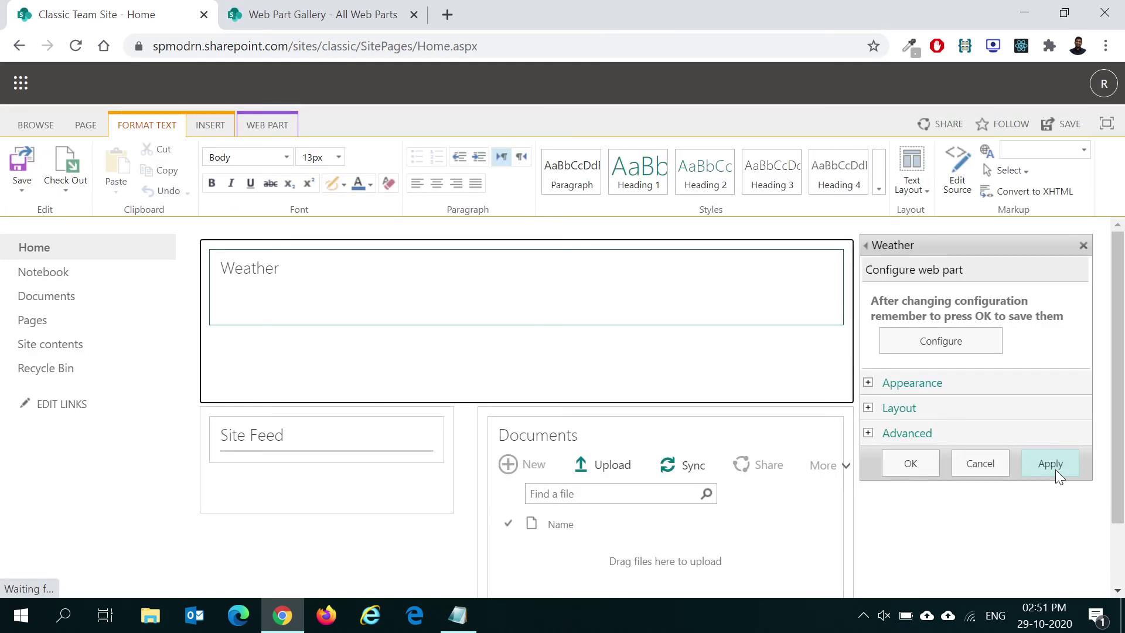
left_click(940, 346)
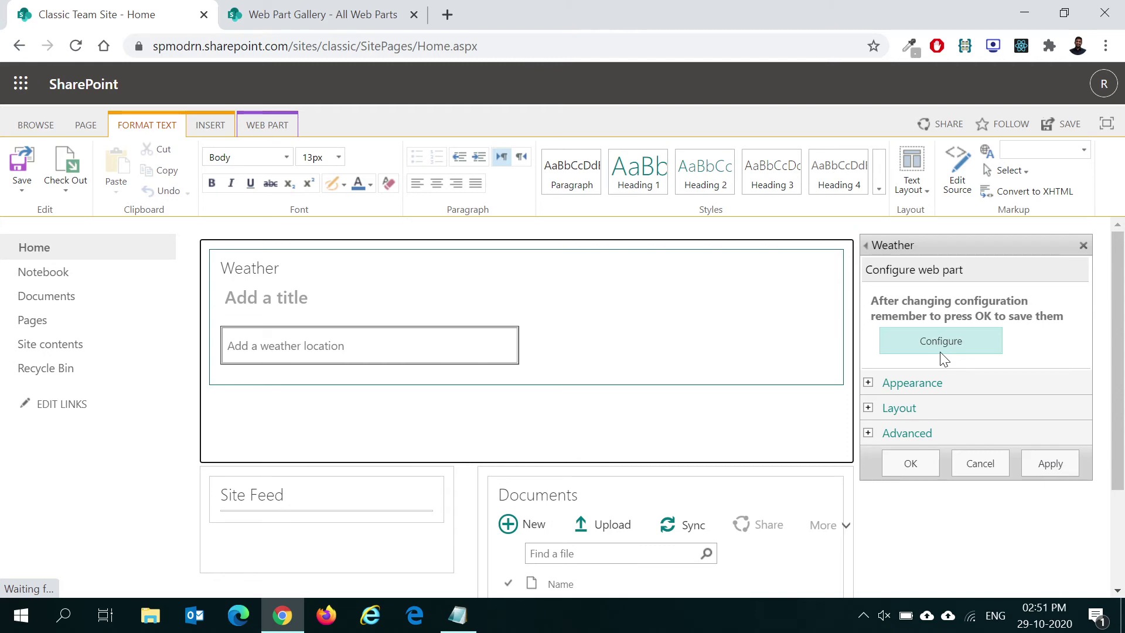
type("Bangalore")
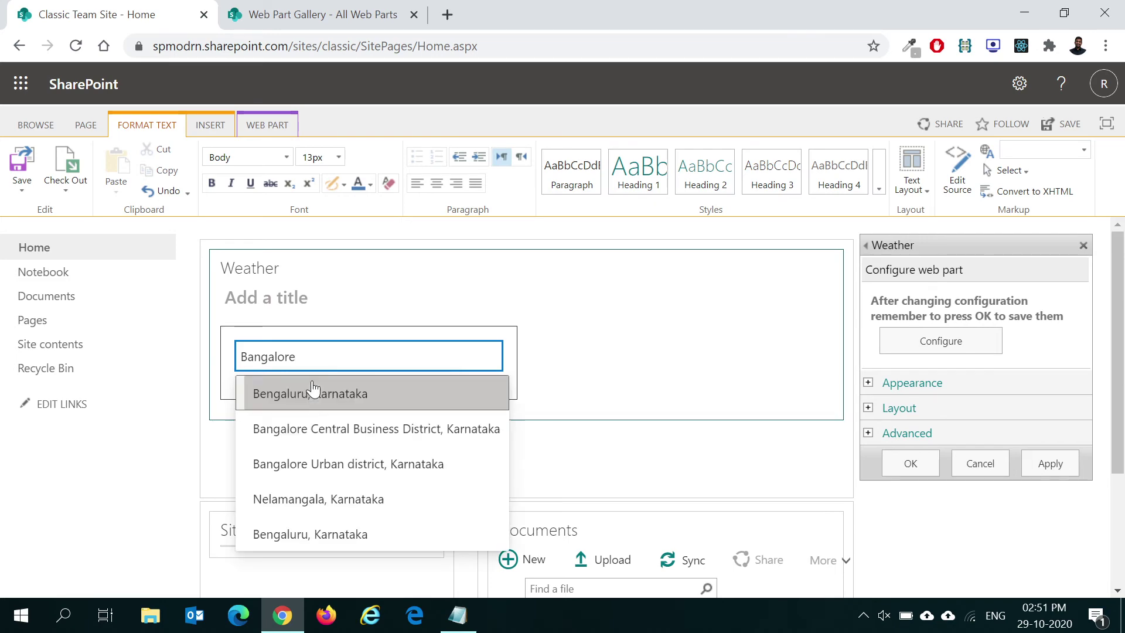
left_click(315, 397)
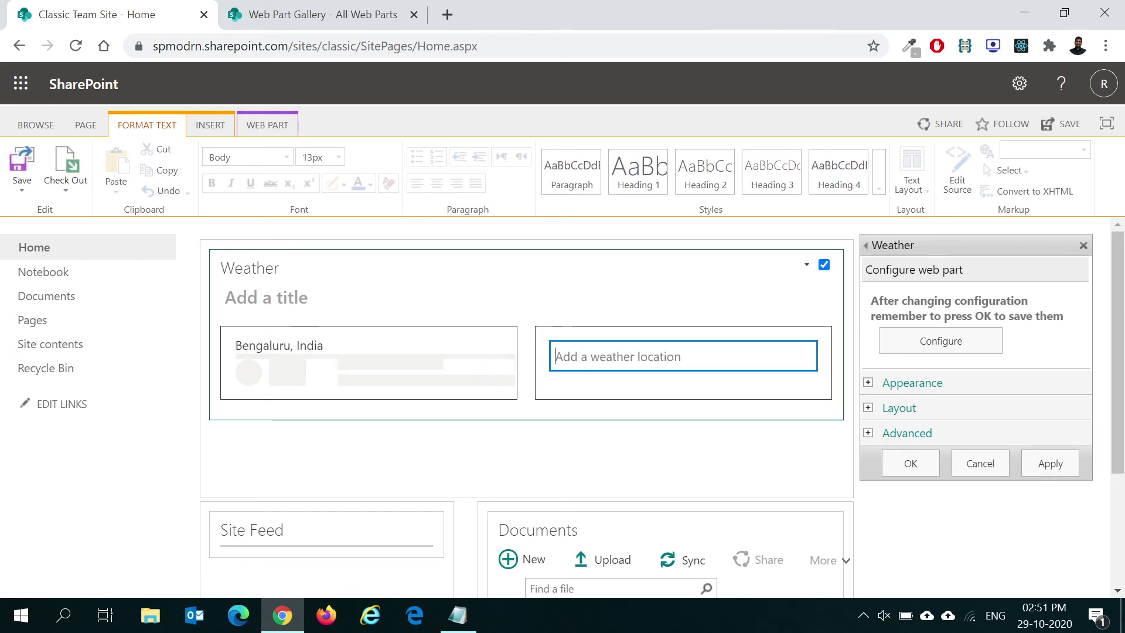
Add Munich, Germany as the second location in the Weather web part and save the Home page.
type("Muni")
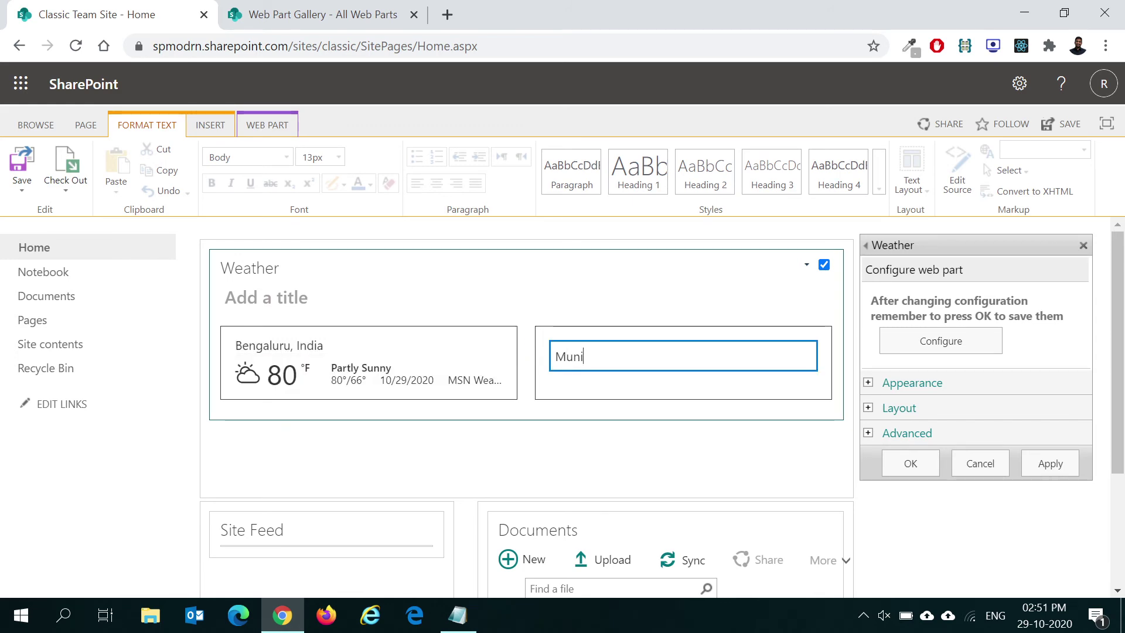
left_click(598, 390)
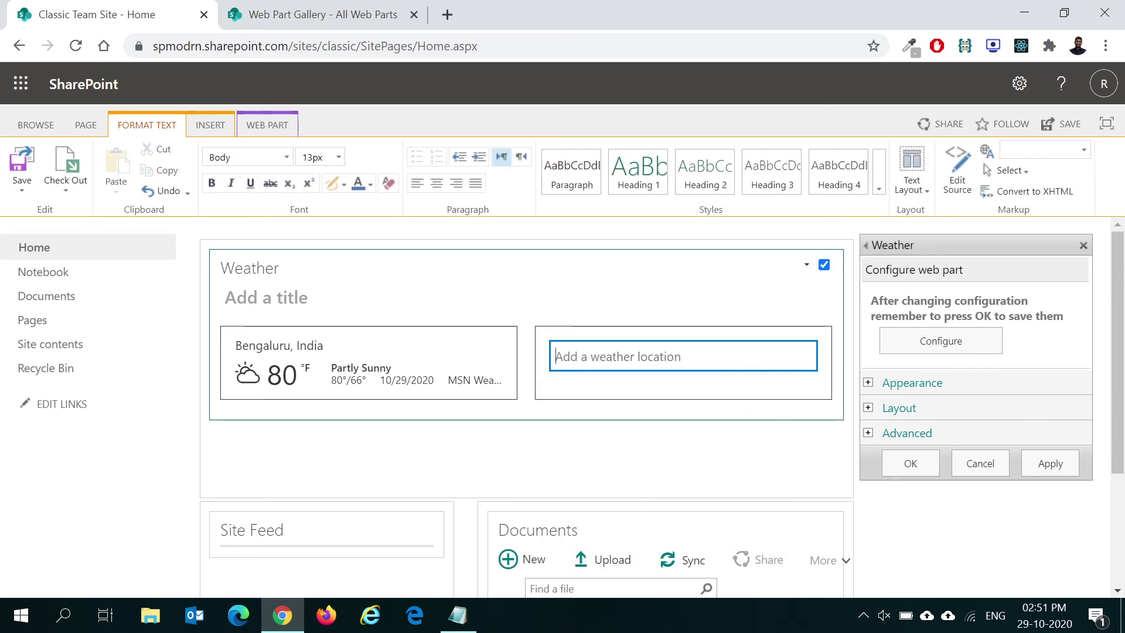
left_click(27, 152)
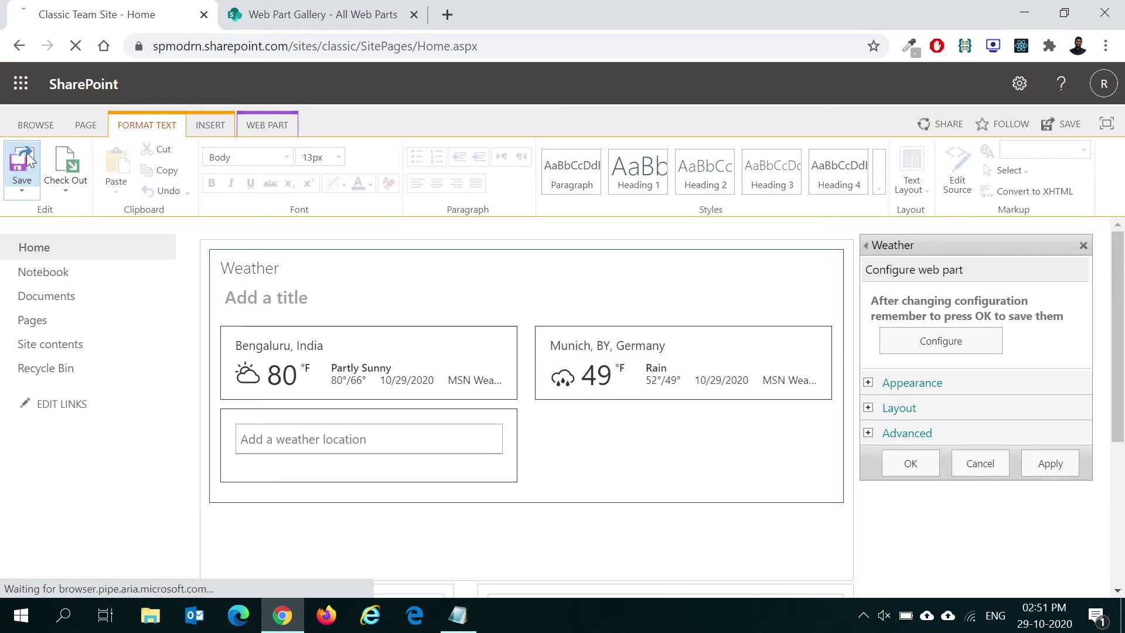